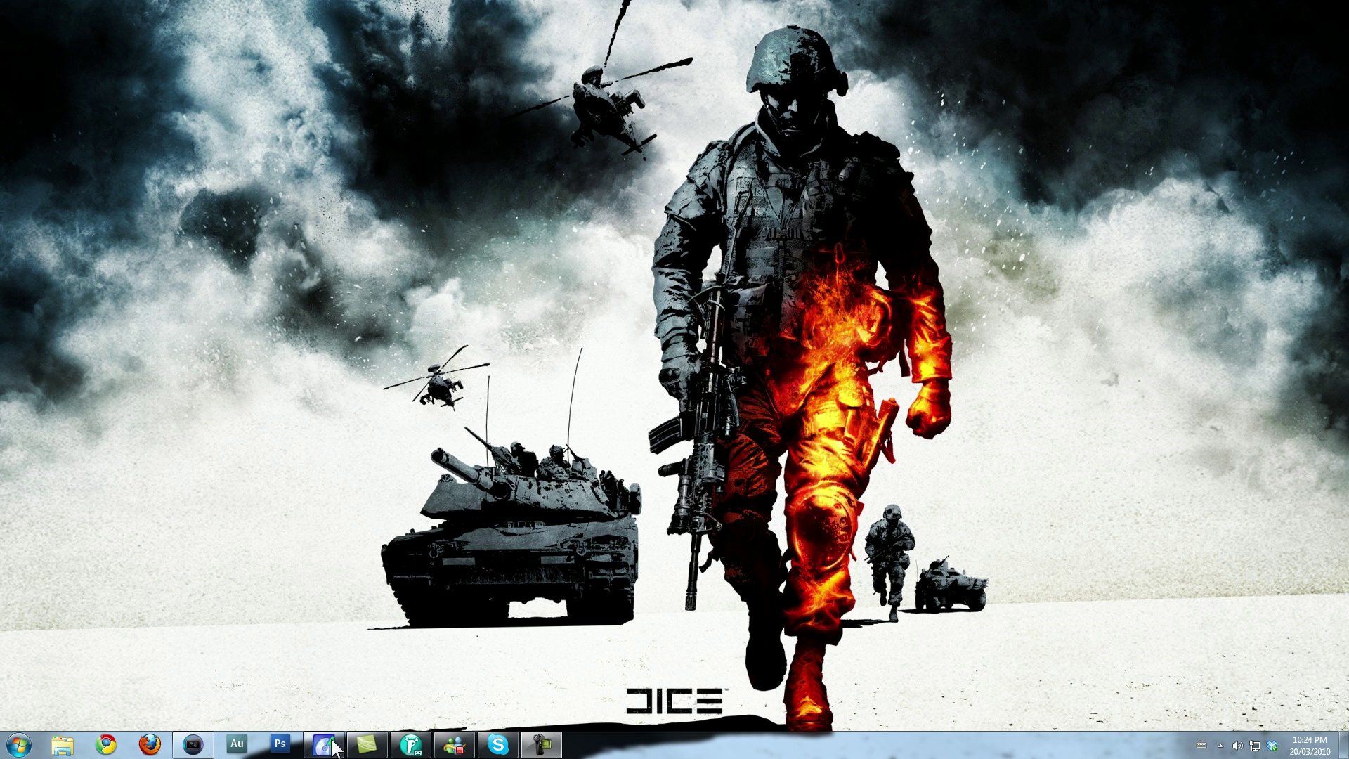
# Restore TotalMedia Extreme and launch its Capture Module via Record Video.
pyautogui.moveTo(334, 750)
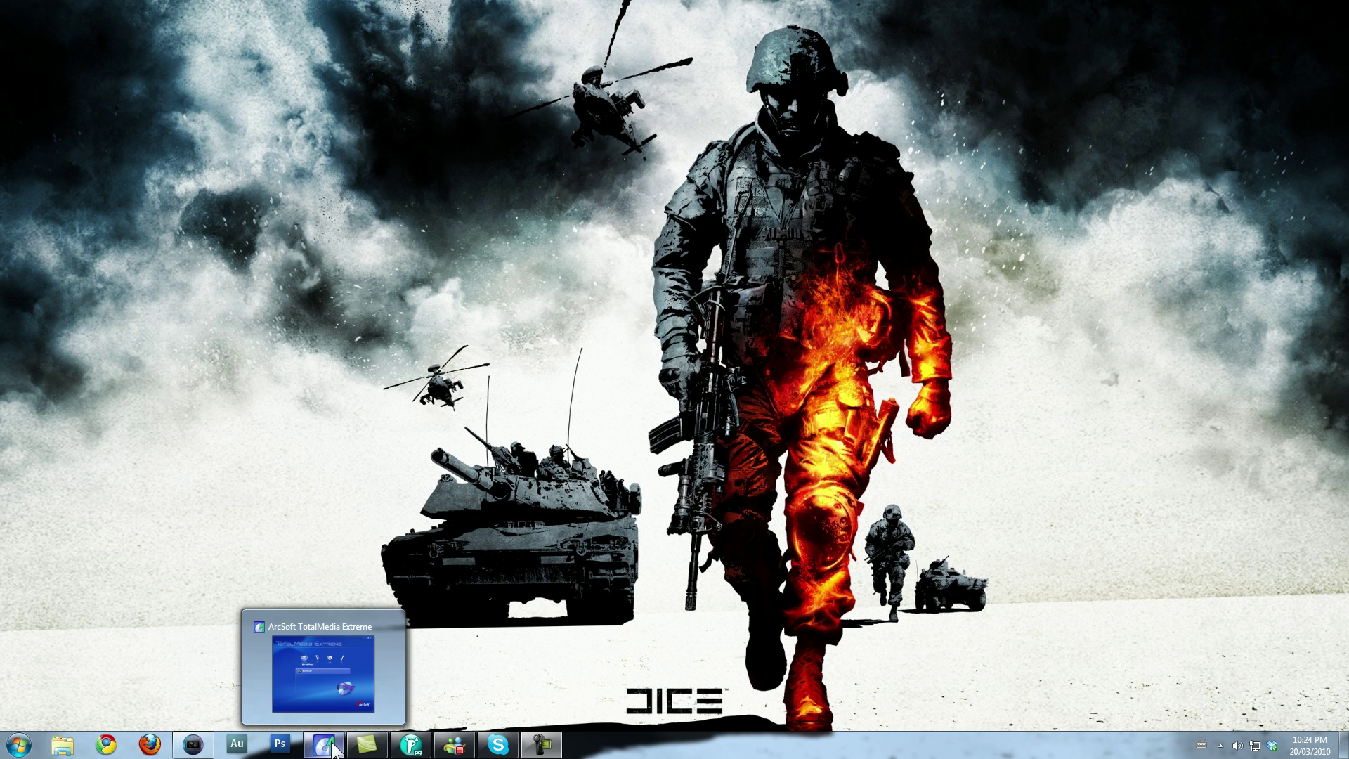
pyautogui.click(334, 750)
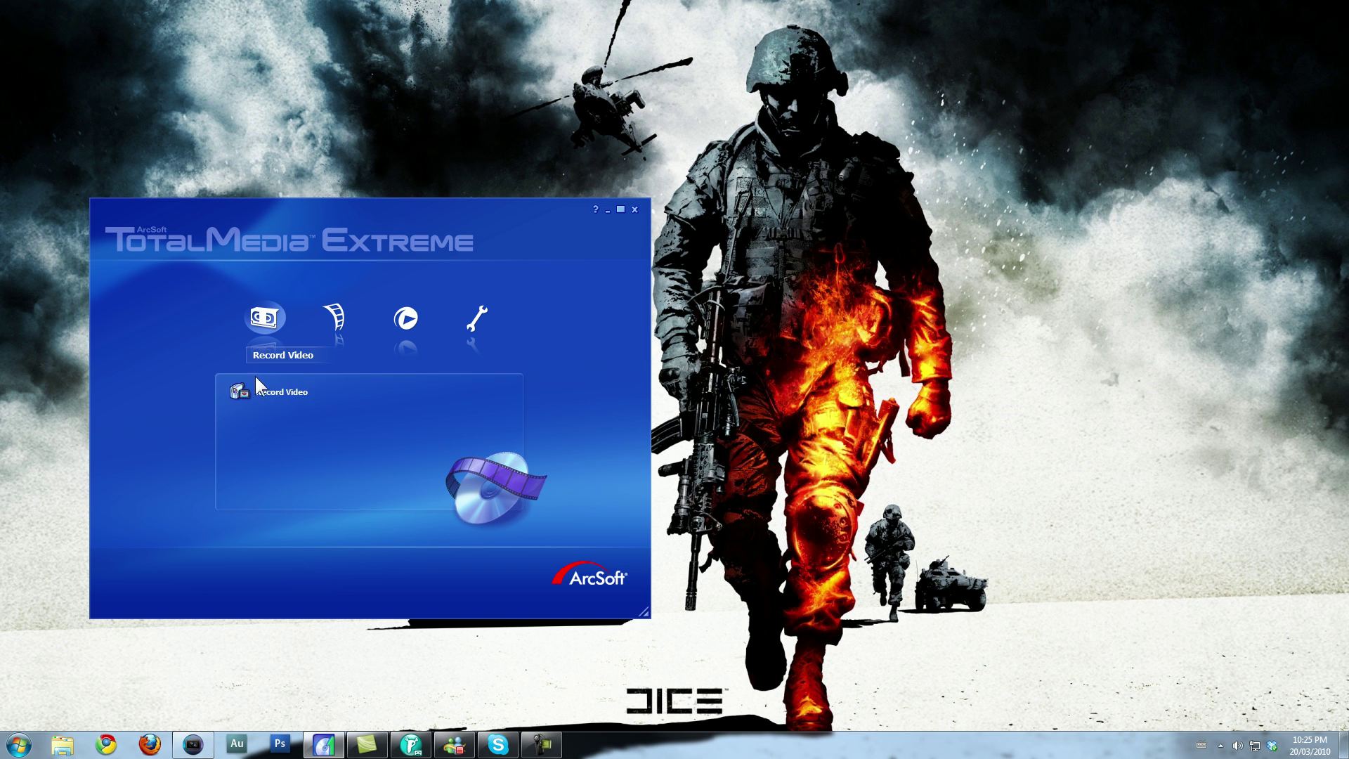
pyautogui.click(335, 366)
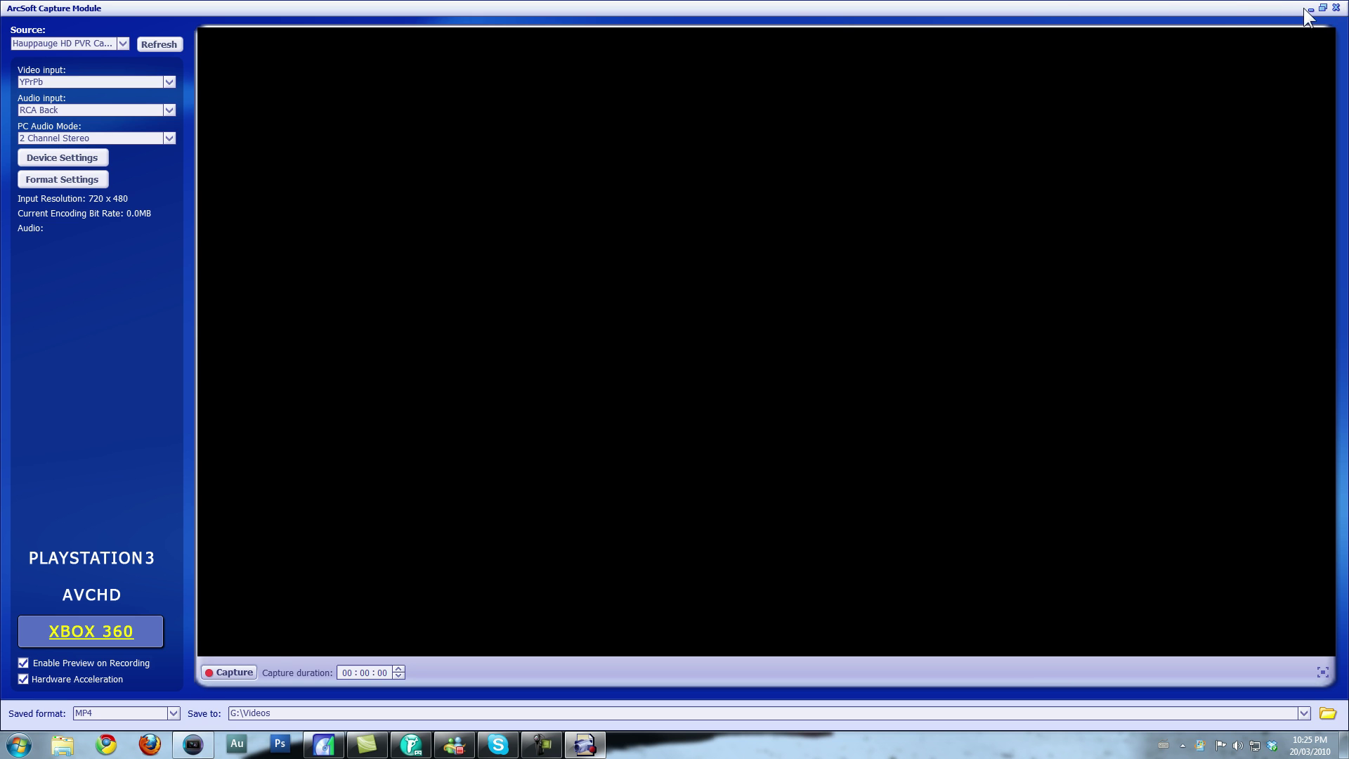
# Close the Capture Module and bring the Vegas Pro project window back up.
pyautogui.click(1336, 9)
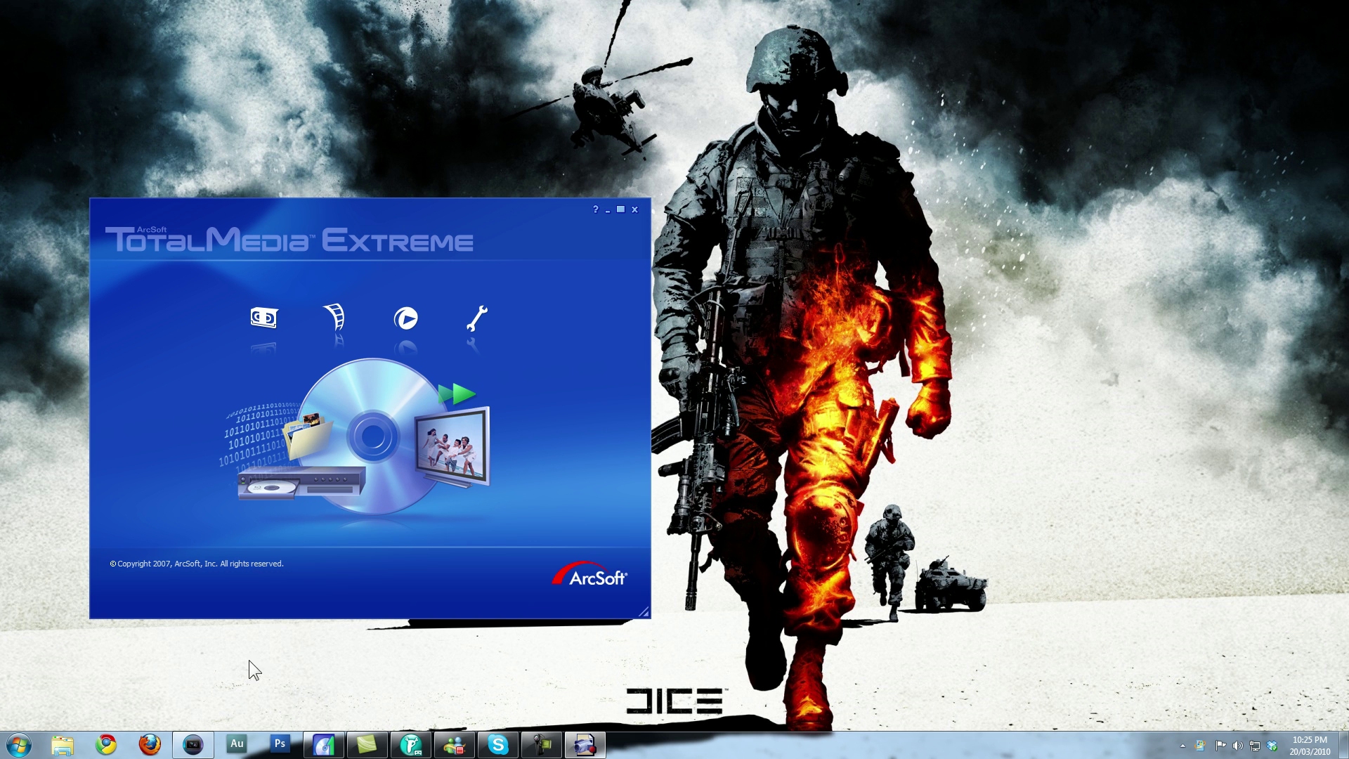
pyautogui.moveTo(202, 748)
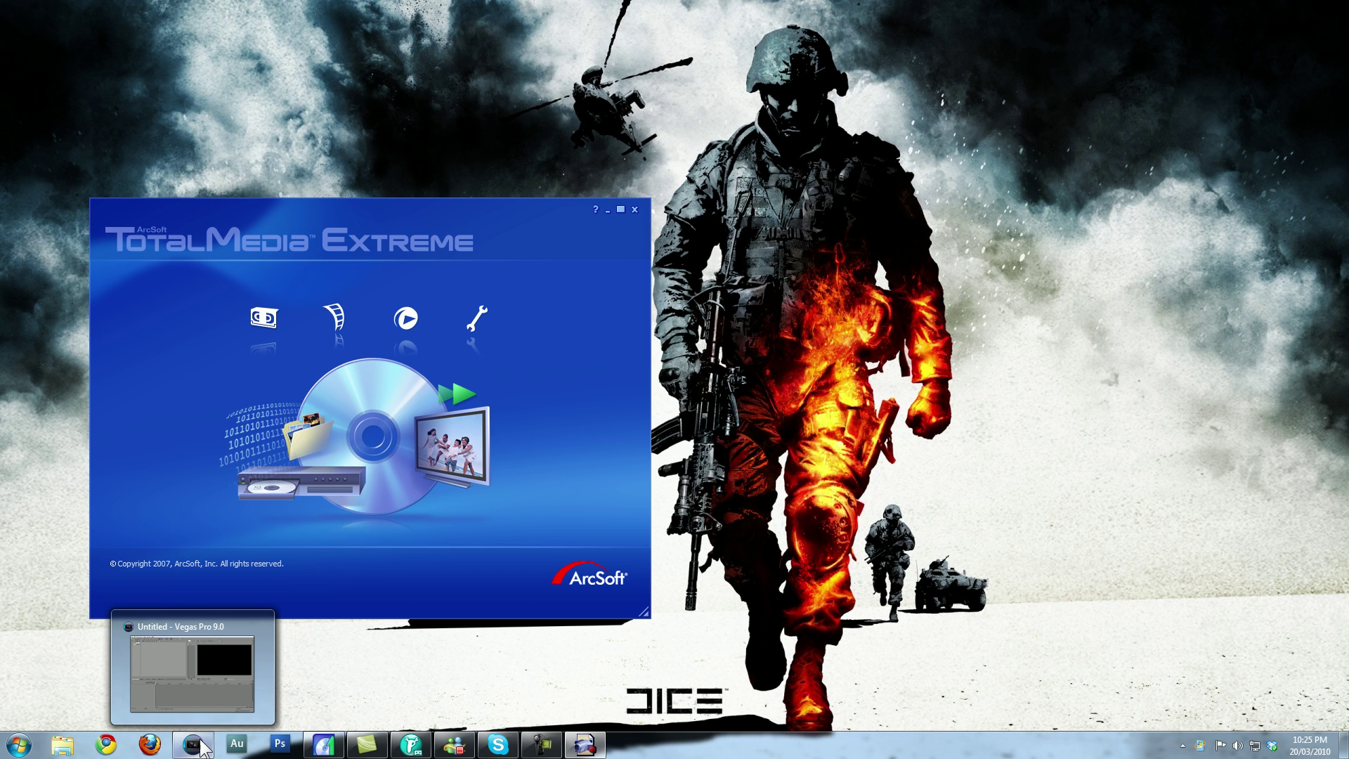
pyautogui.click(202, 748)
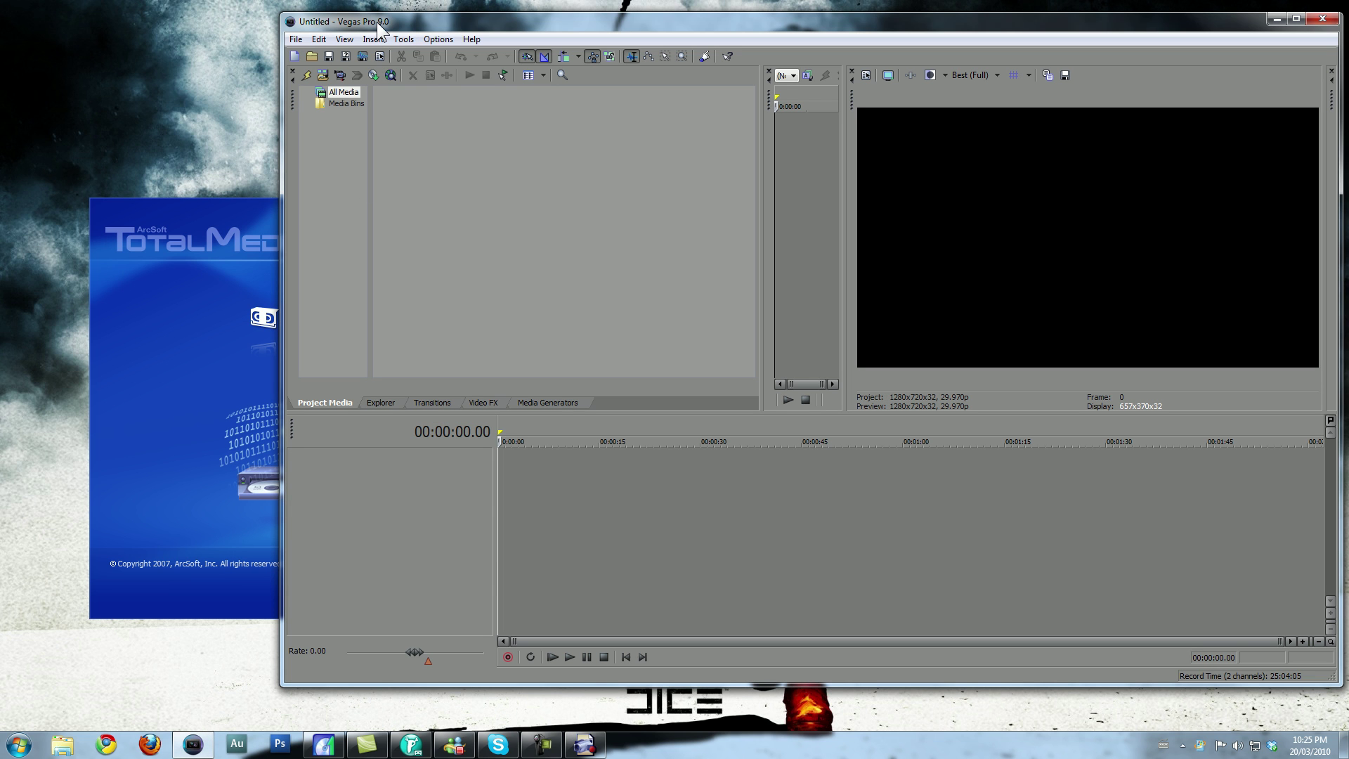
# Import tdmmarch20.wmv from G:\Converted into the project media.
pyautogui.click(302, 39)
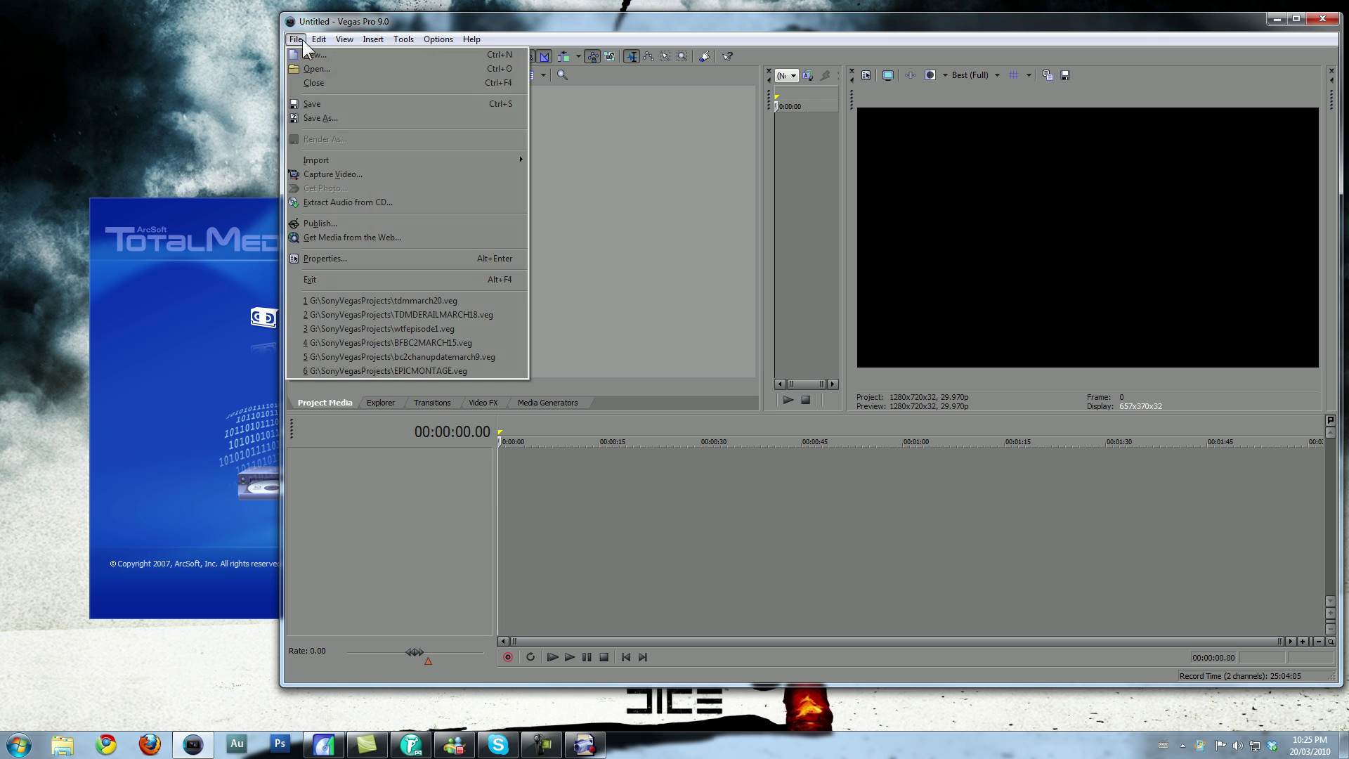
pyautogui.moveTo(363, 158)
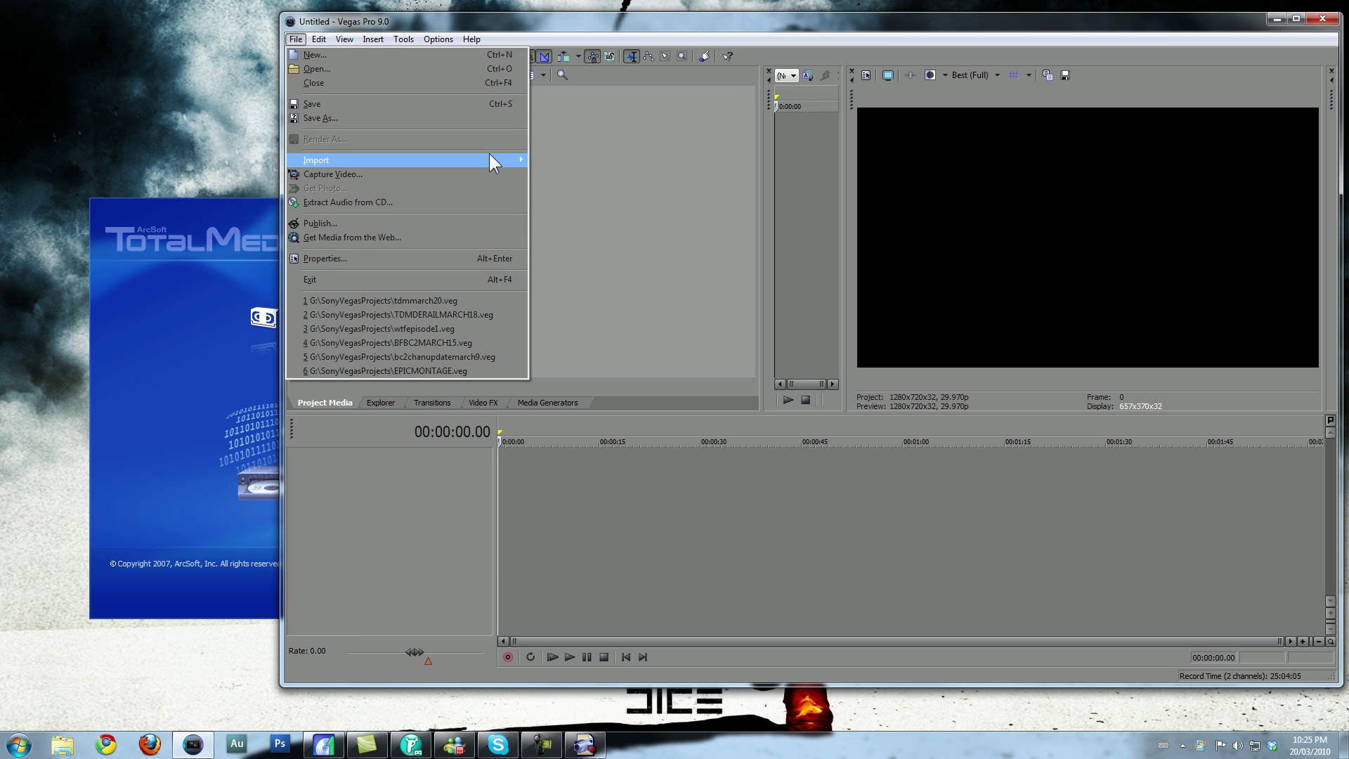
pyautogui.click(552, 161)
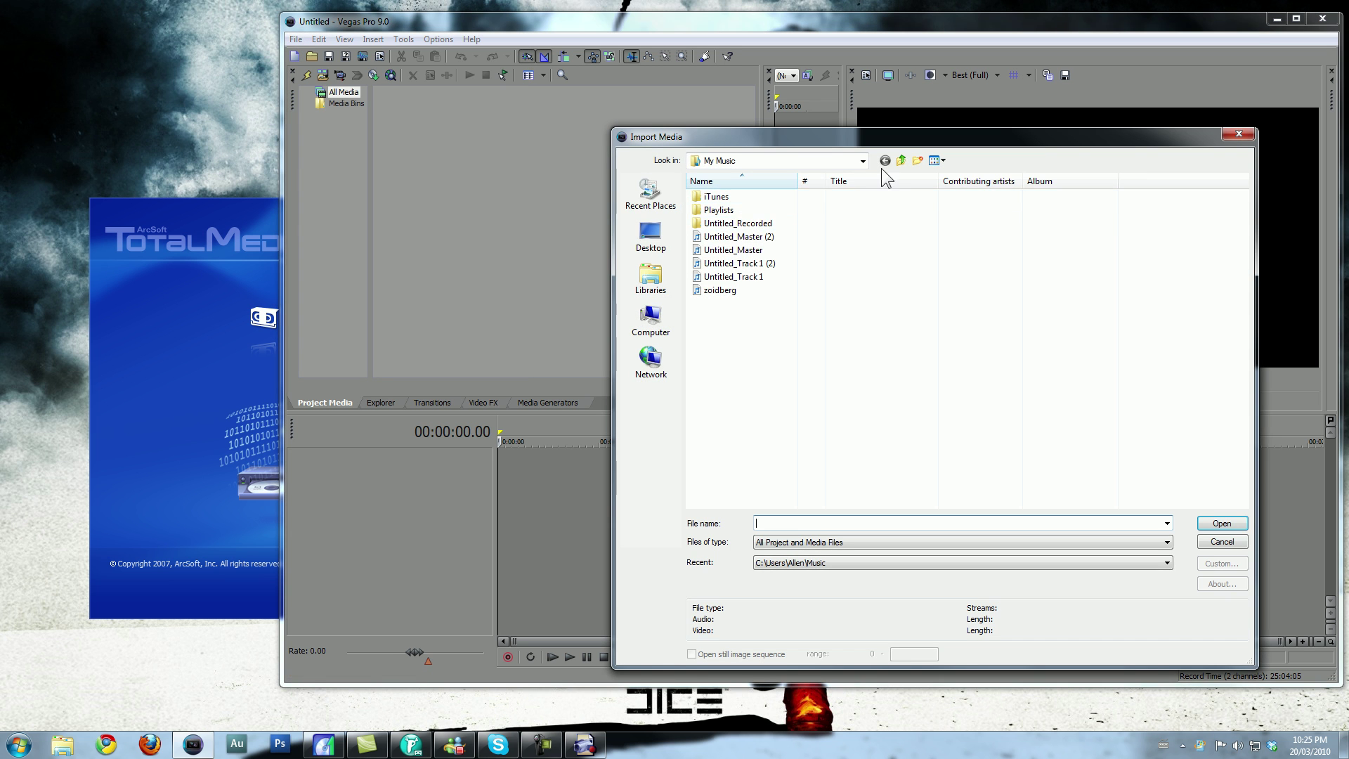
pyautogui.click(651, 330)
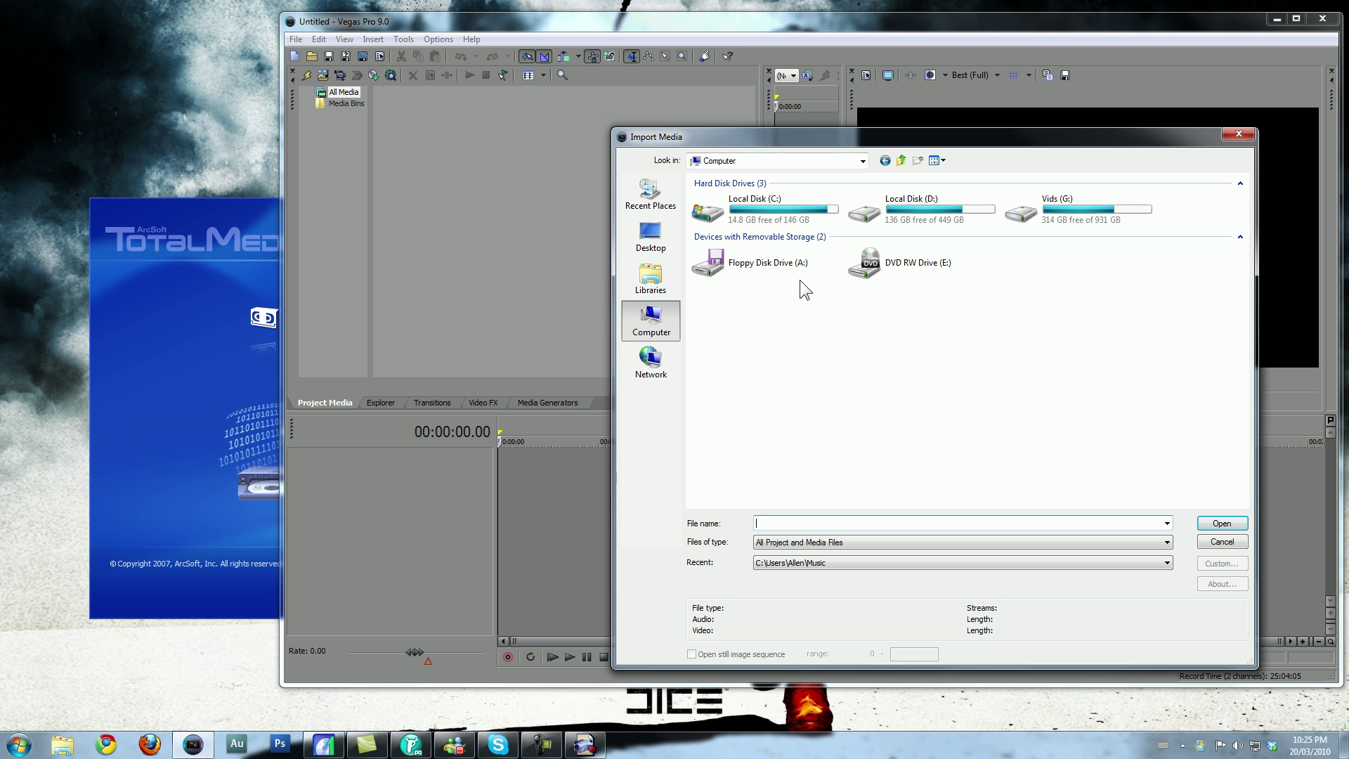
pyautogui.doubleClick(1090, 214)
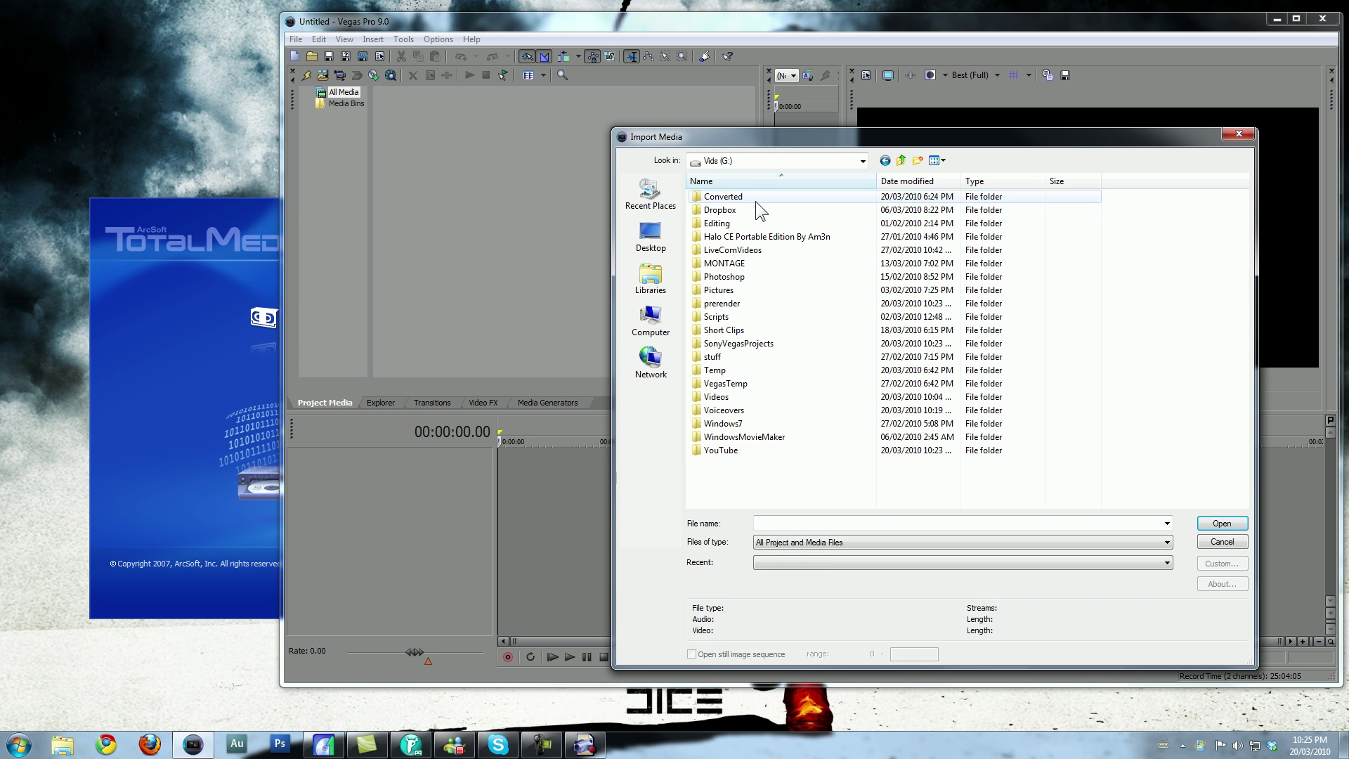
pyautogui.doubleClick(757, 196)
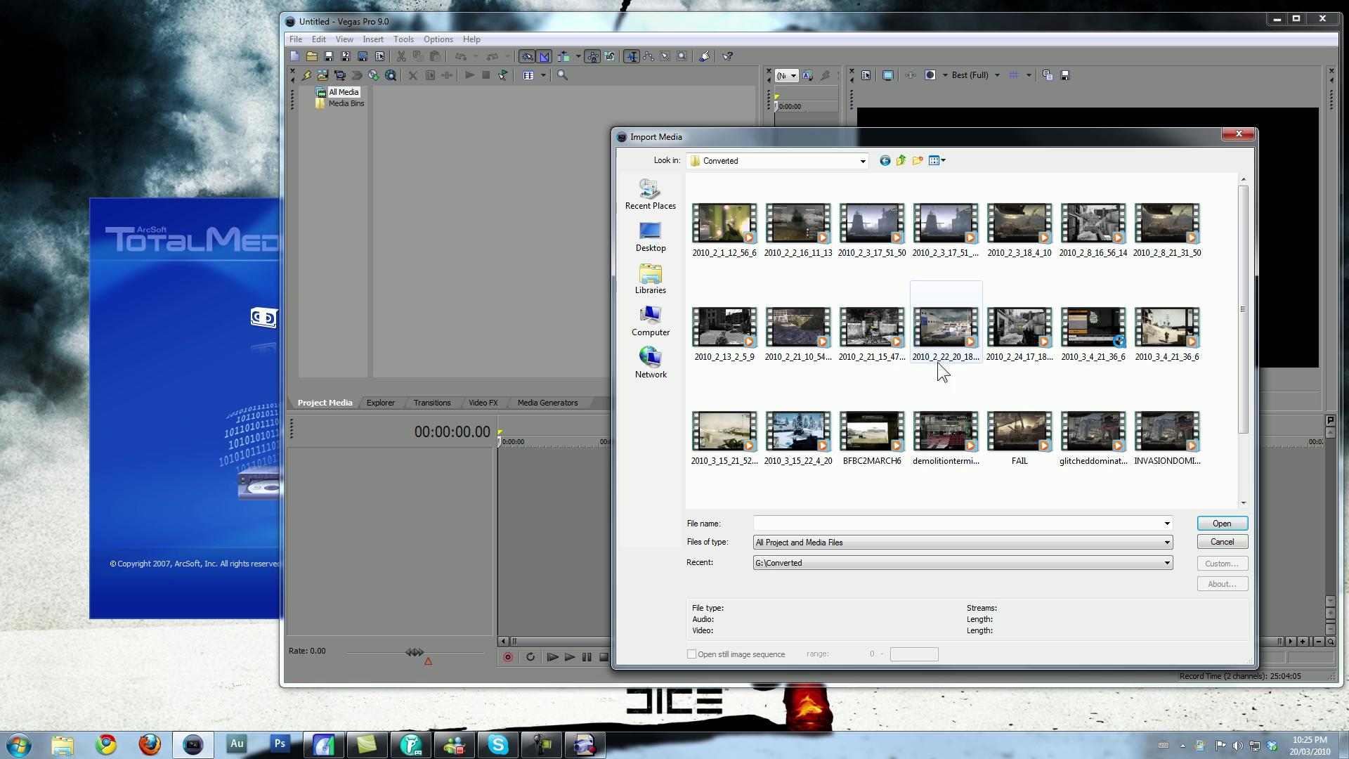
pyautogui.click(899, 351)
pyautogui.scroll(-1, 1145, 330)
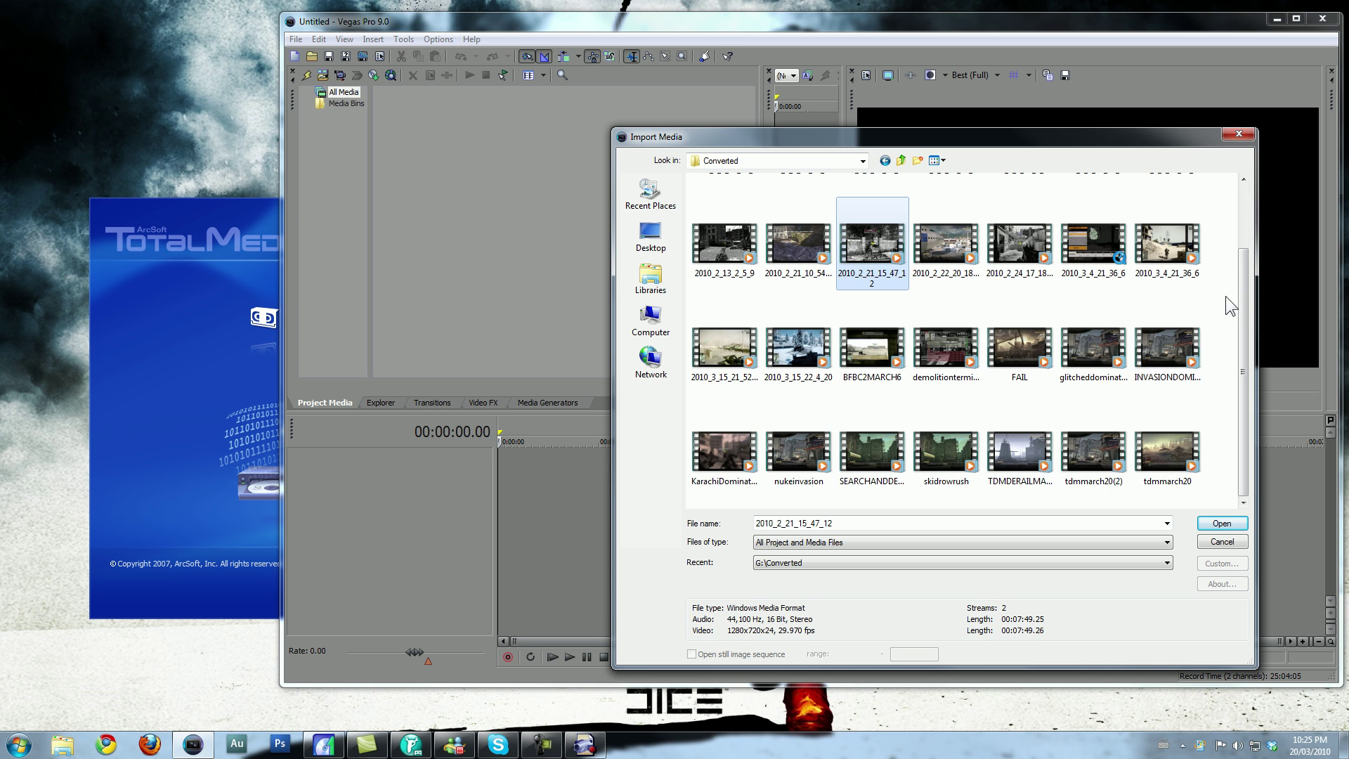
pyautogui.doubleClick(1158, 440)
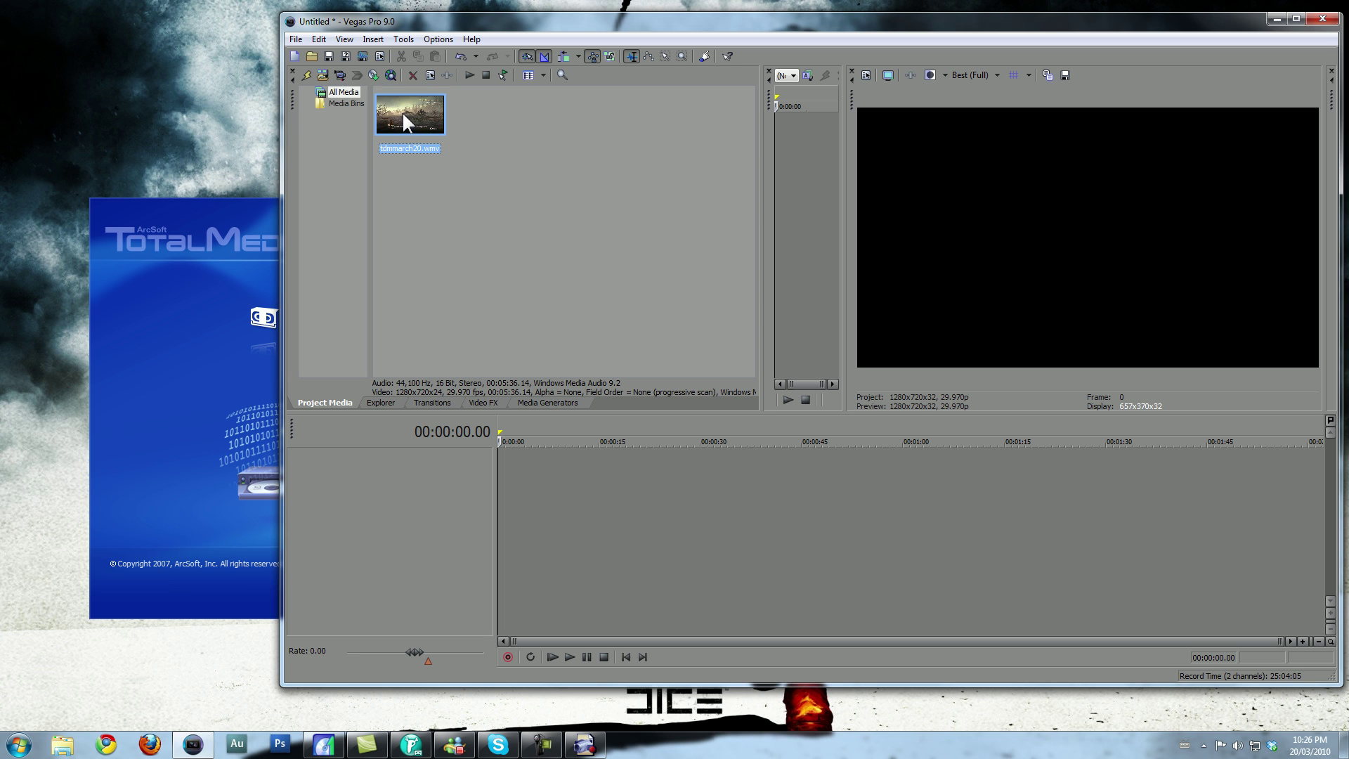
pyautogui.click(487, 285)
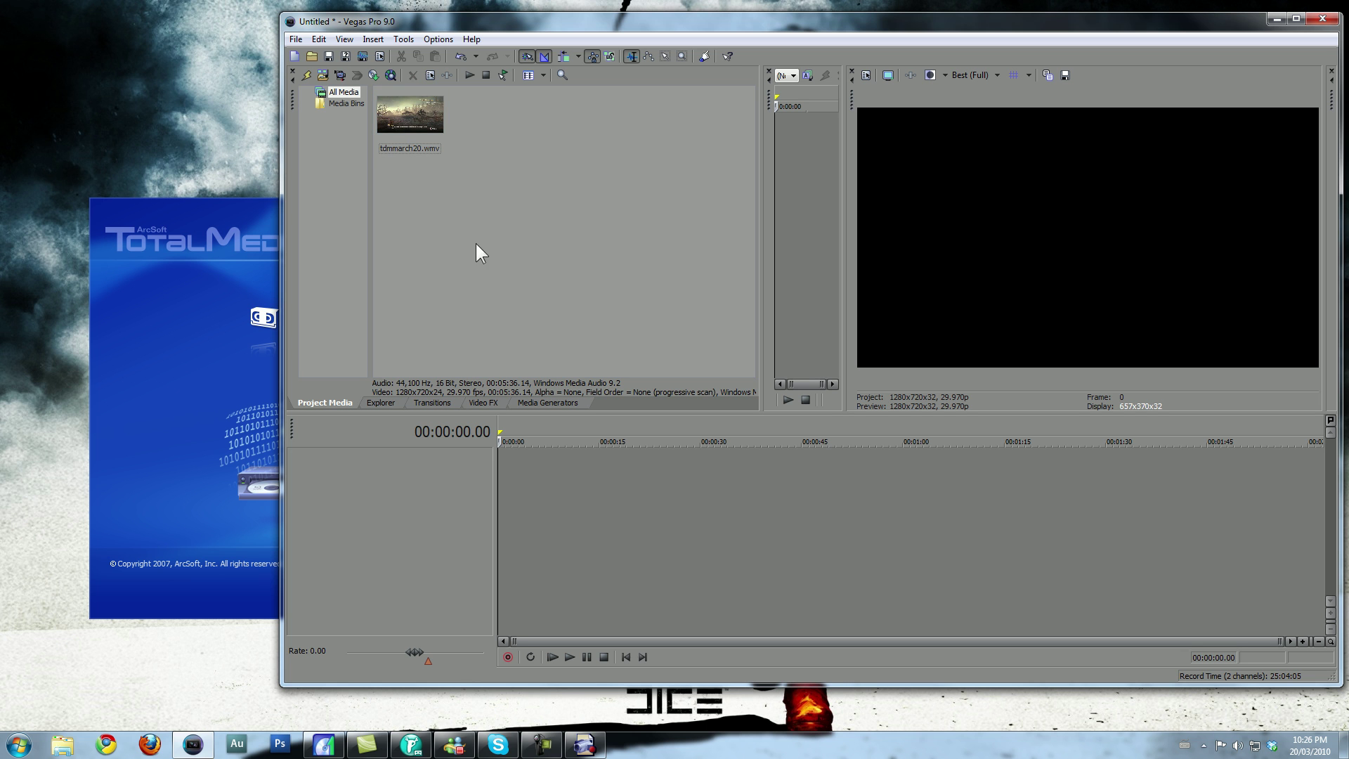
# Place tdmmarch20.wmv on the timeline and insert a new audio track.
pyautogui.moveTo(419, 100); pyautogui.dragTo(504, 477)
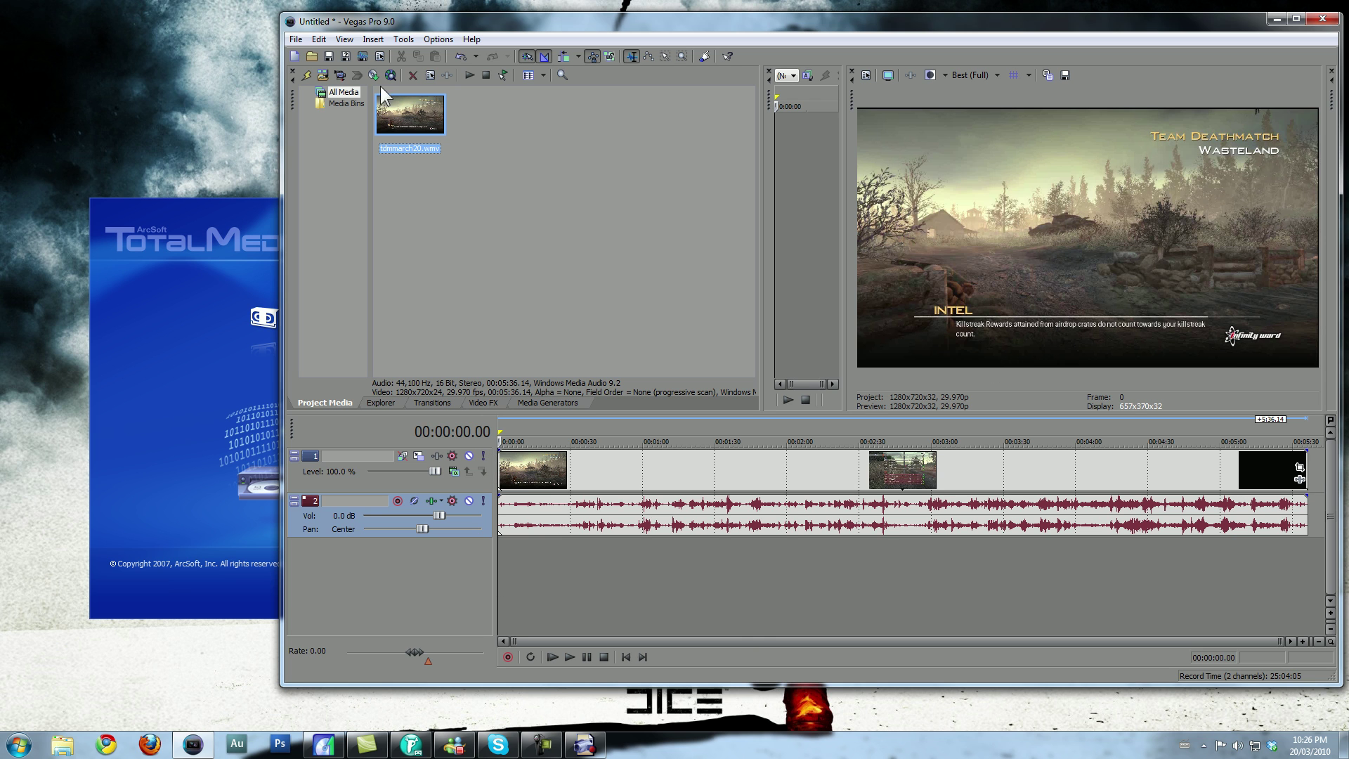
pyautogui.click(378, 40)
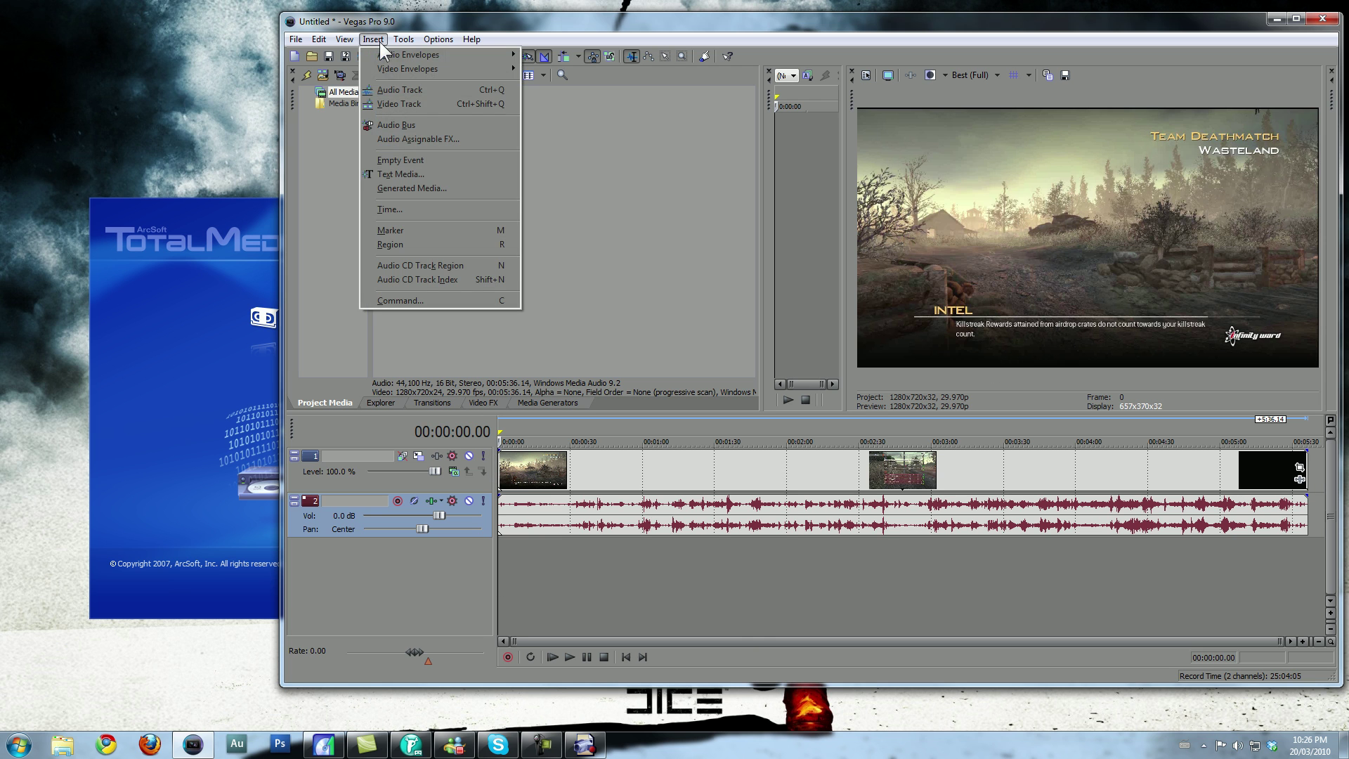
pyautogui.click(383, 93)
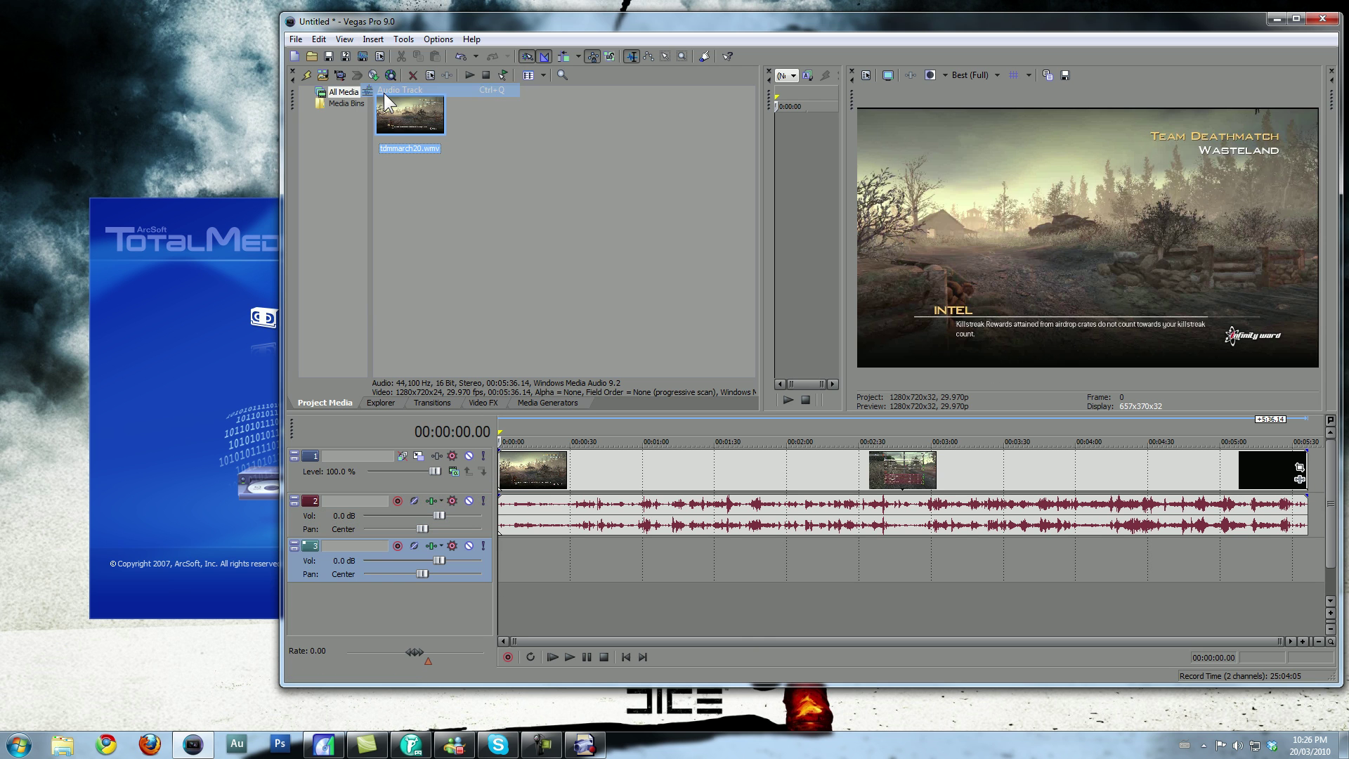
# Record a roughly 4-second commentary clip onto track 3 and play it back.
pyautogui.click(398, 546)
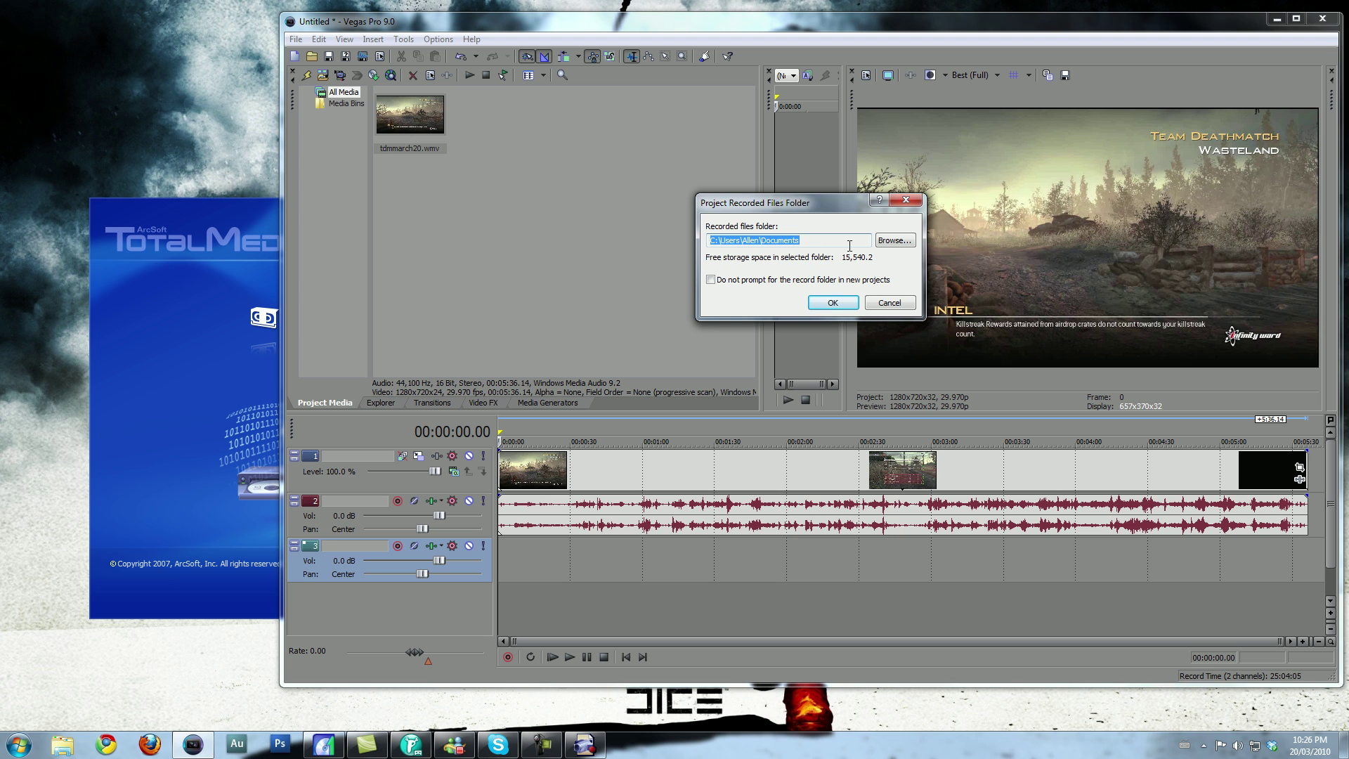
pyautogui.click(827, 305)
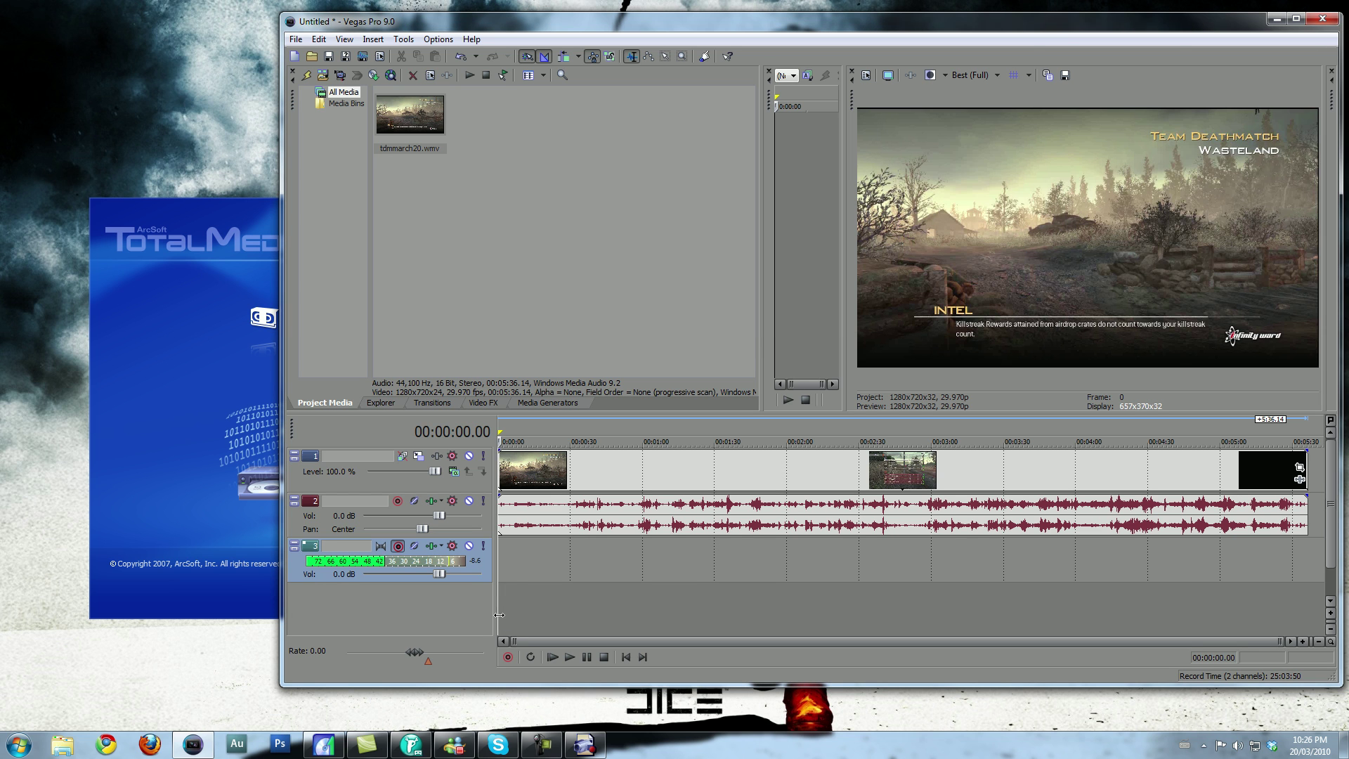
pyautogui.click(509, 657)
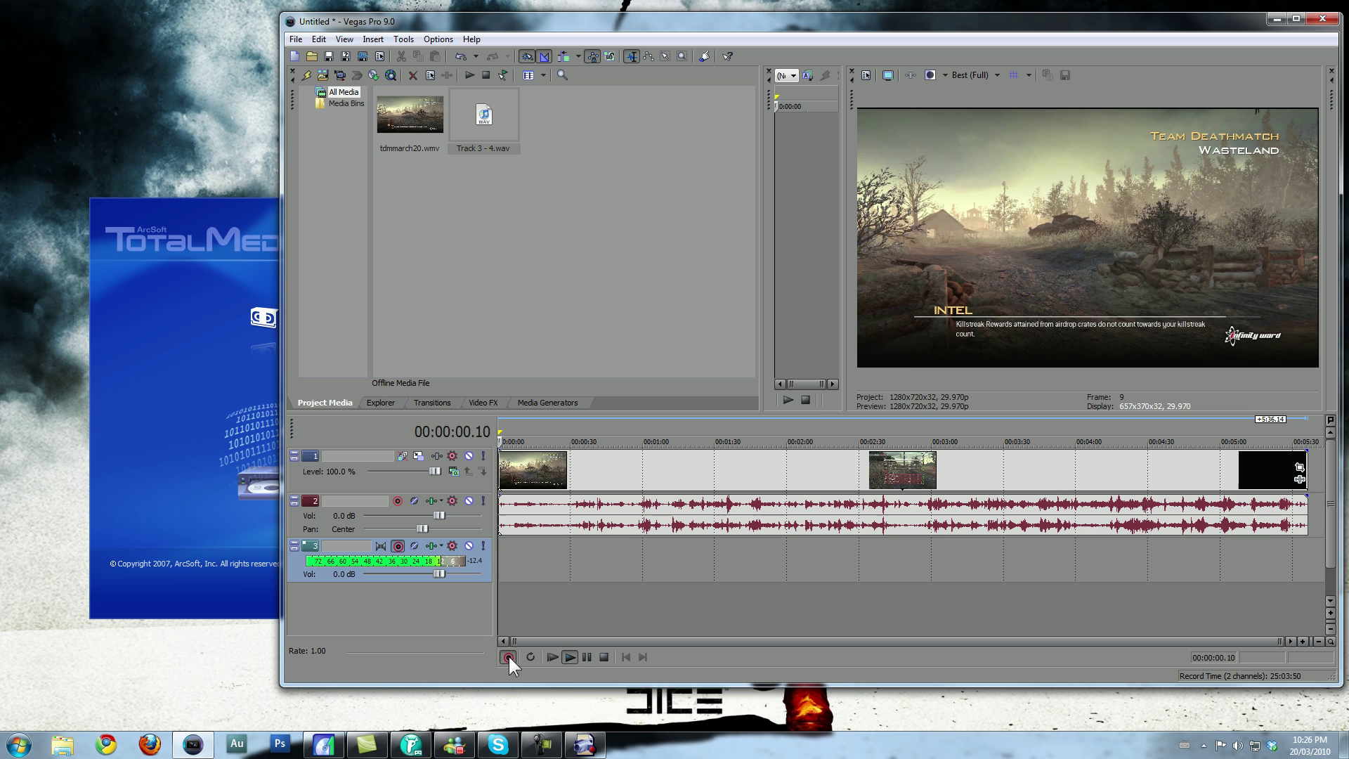
pyautogui.click(602, 658)
pyautogui.click(889, 342)
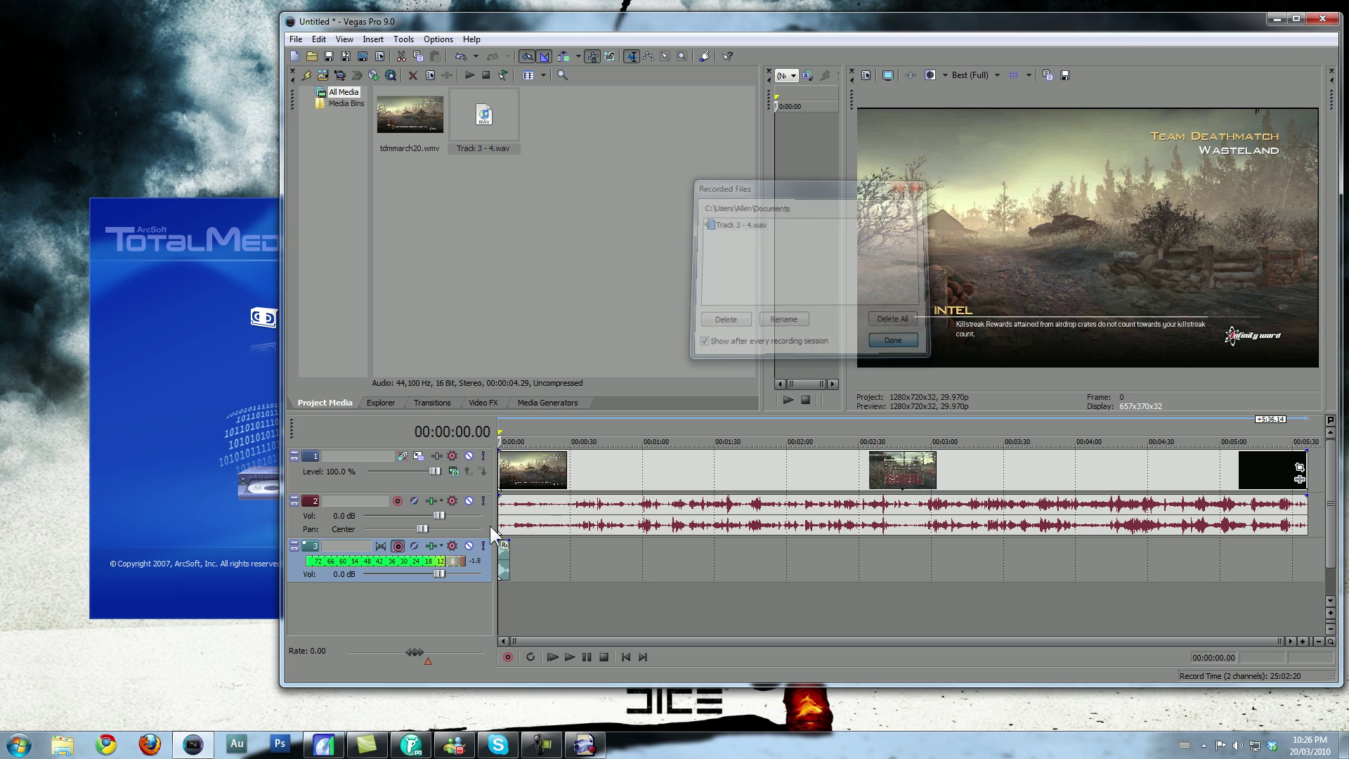
pyautogui.press('space')
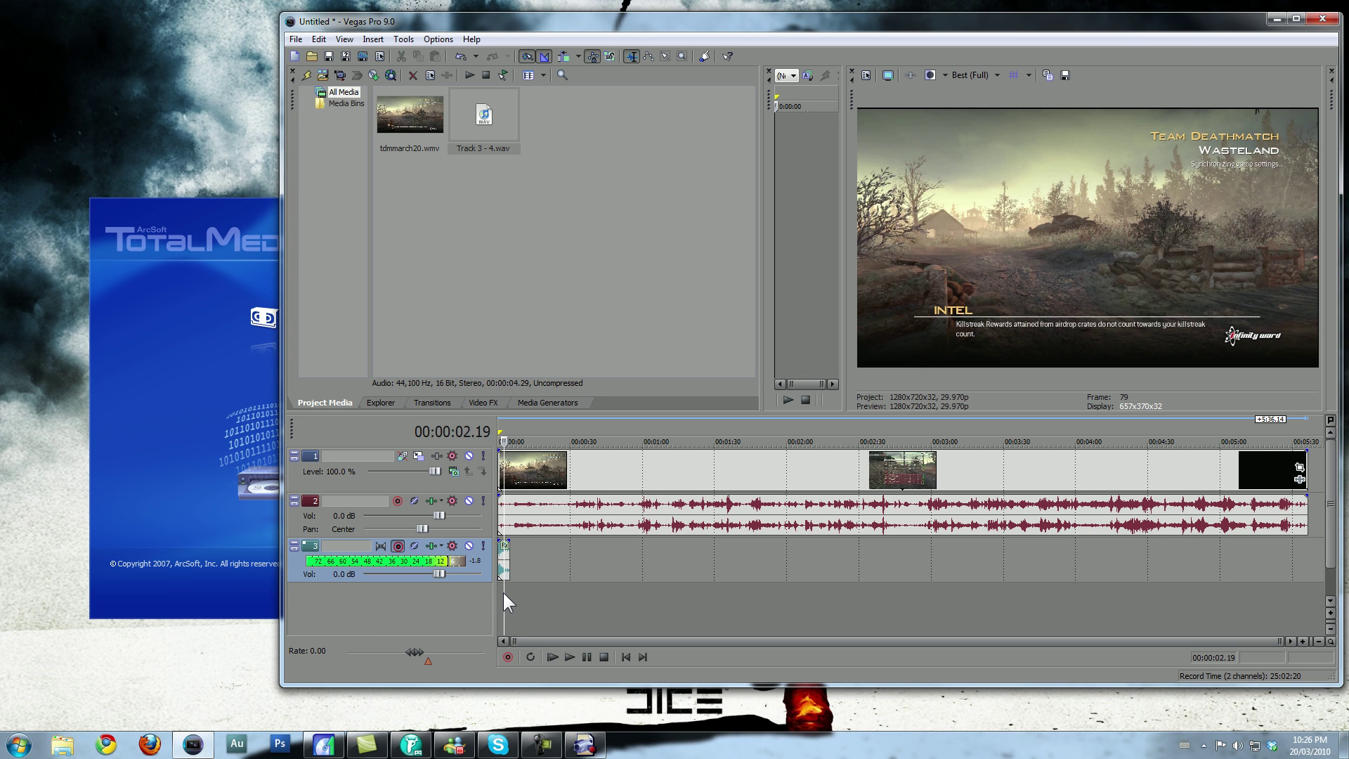
pyautogui.press('space')
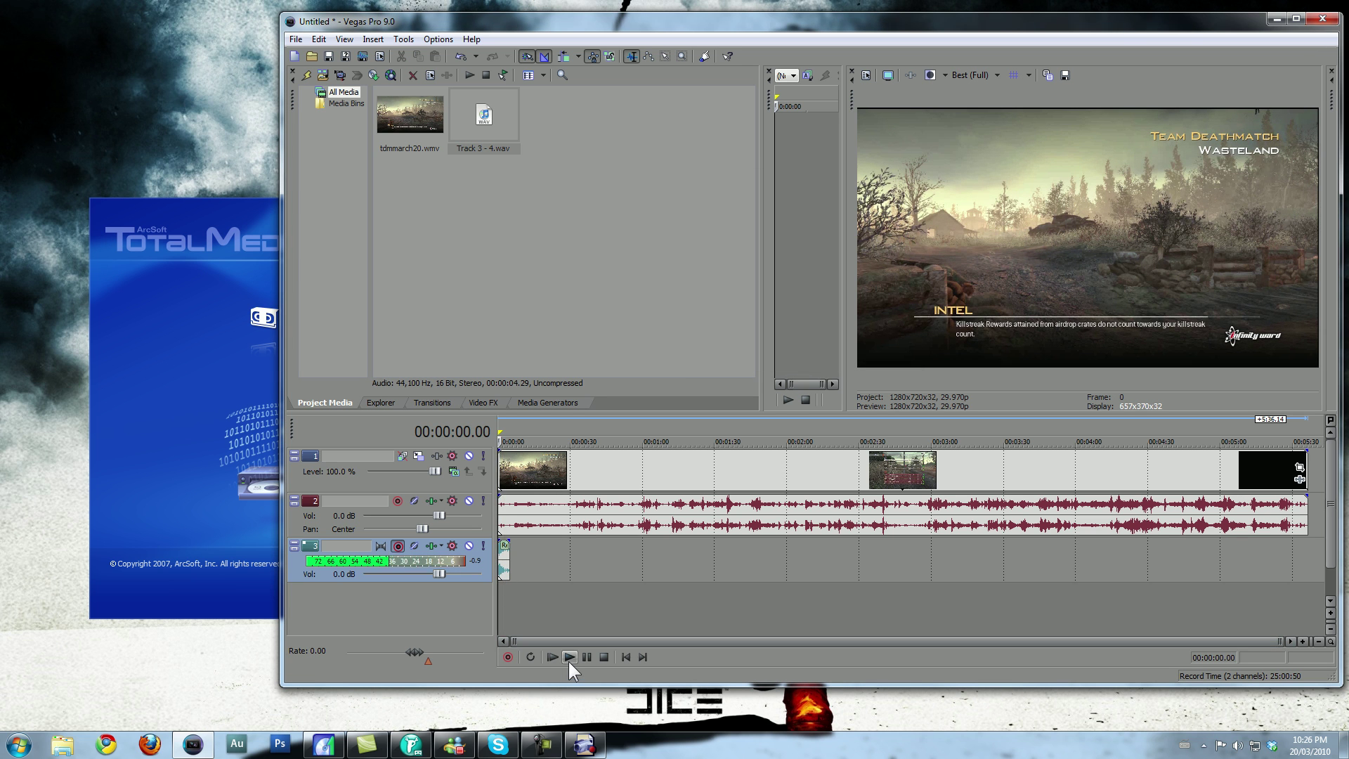
# Set up rendering to test.mp4 as Sony AVC with the Internet 16:9 HD 30p template.
pyautogui.click(296, 39)
pyautogui.click(308, 139)
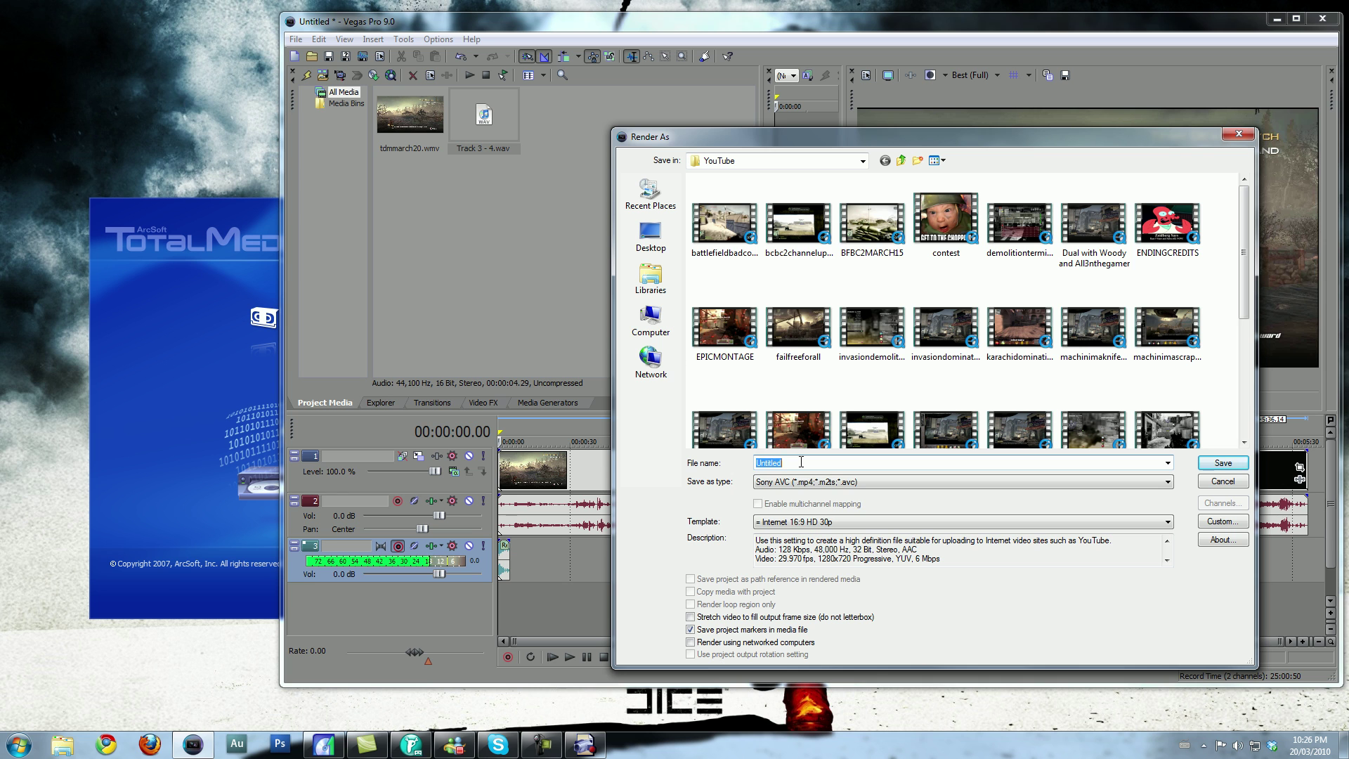
pyautogui.write('test')
pyautogui.click(817, 484)
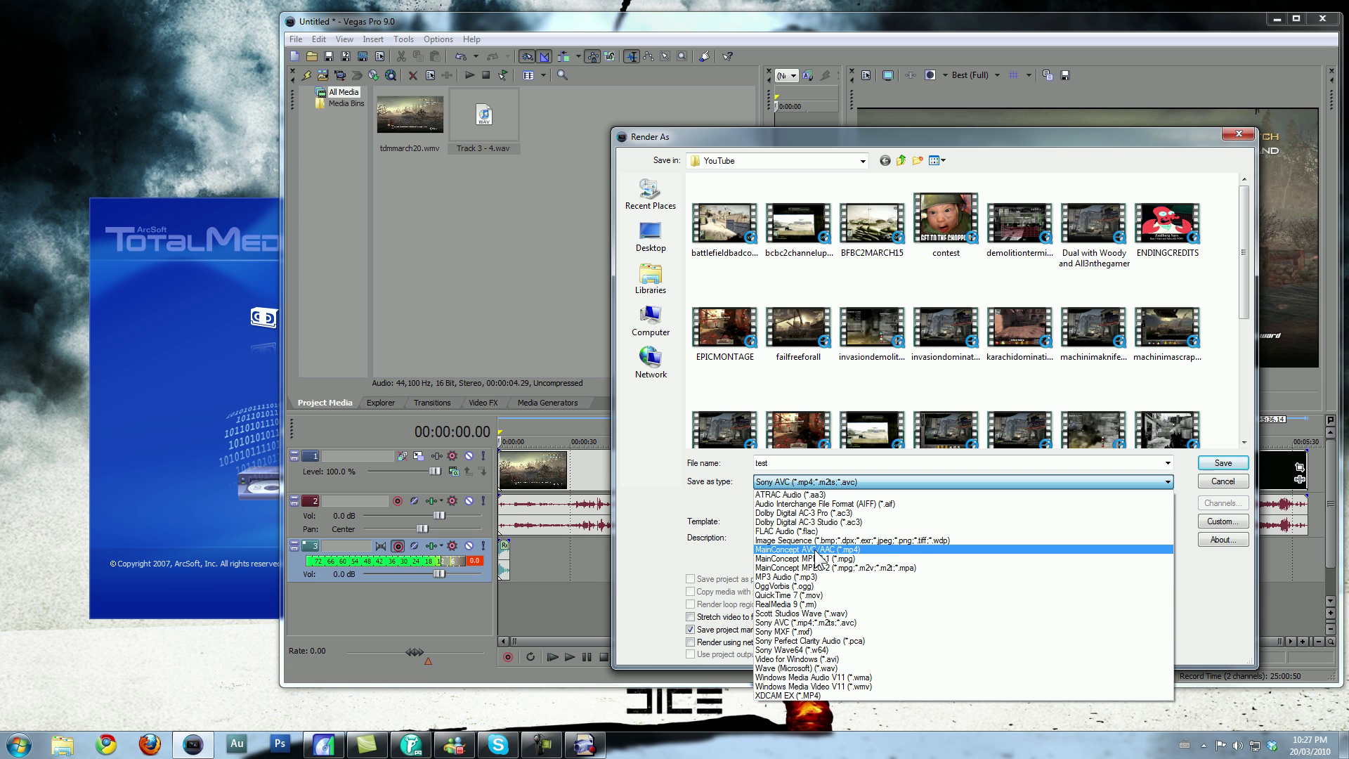
pyautogui.click(805, 627)
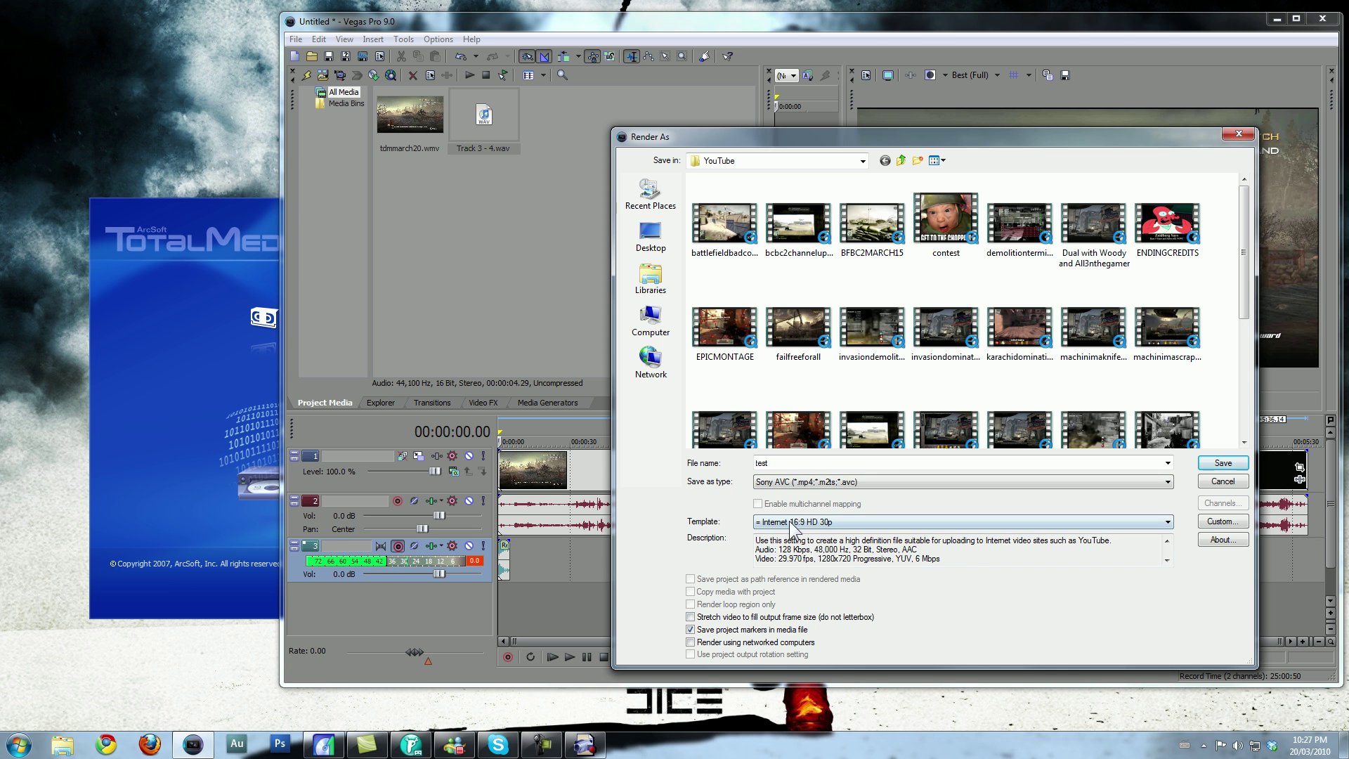
pyautogui.click(790, 520)
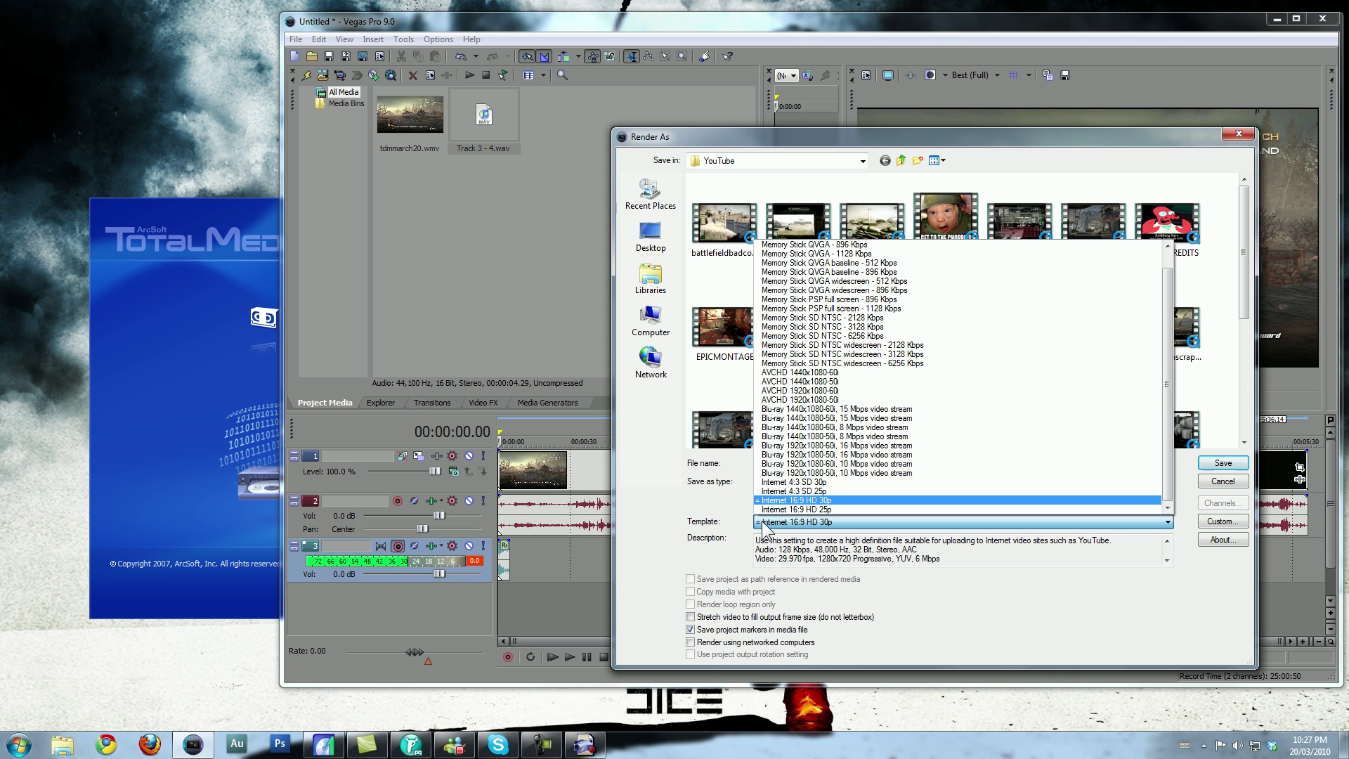
pyautogui.click(843, 500)
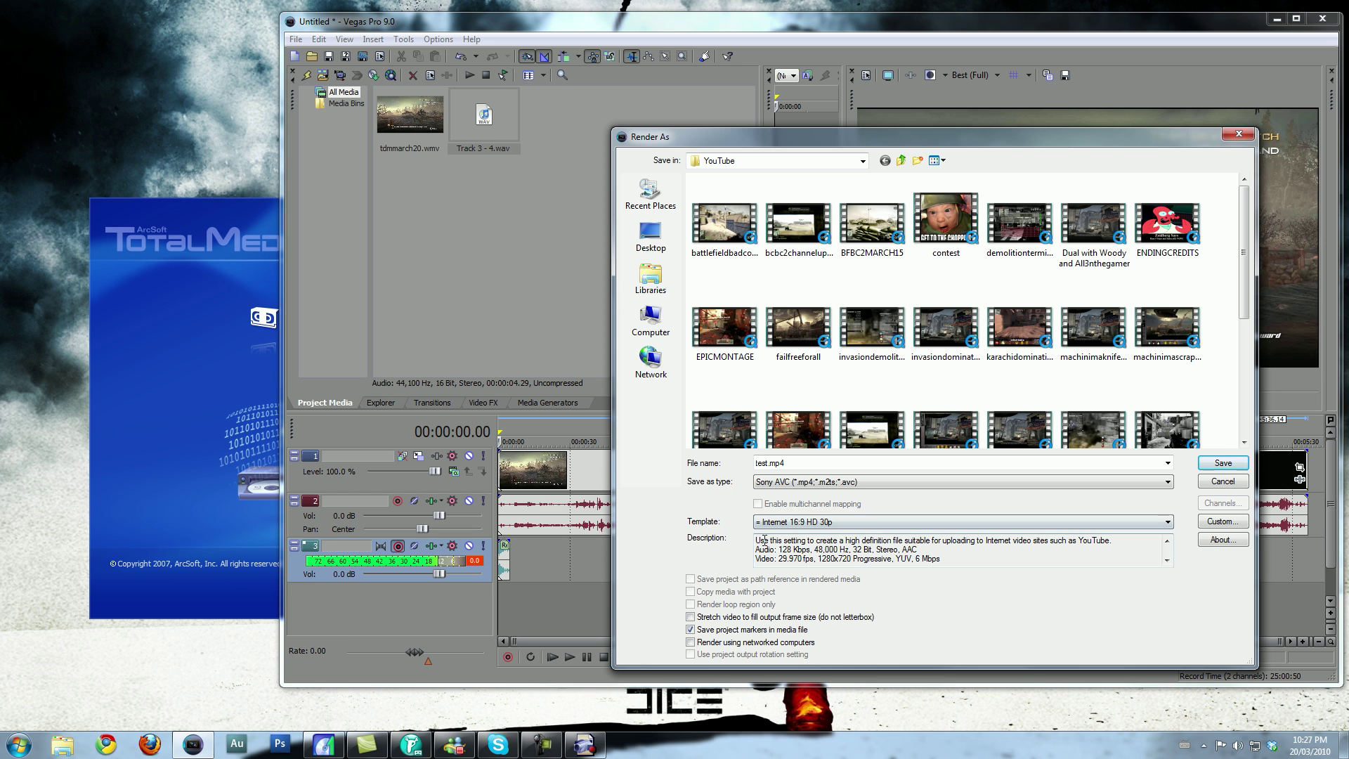
pyautogui.moveTo(810, 540); pyautogui.dragTo(1110, 539)
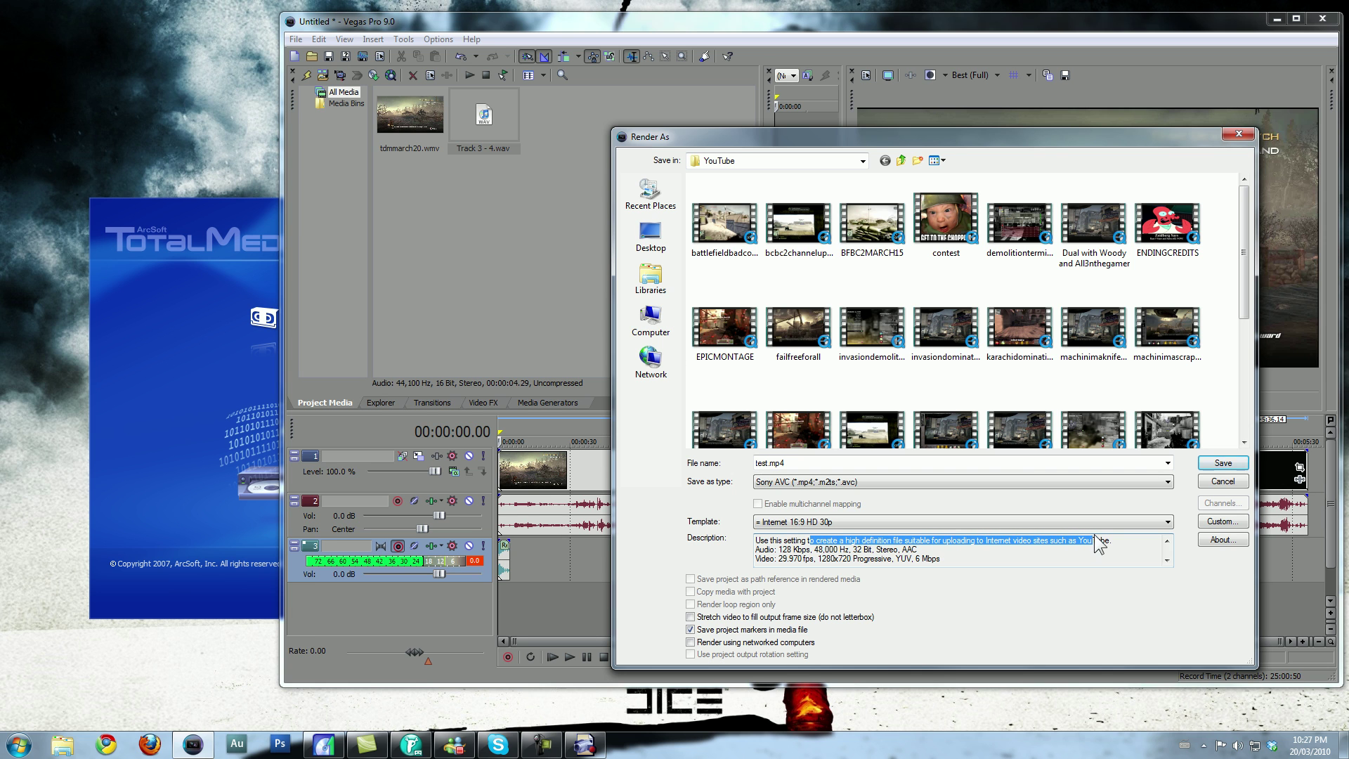
# Start the test.mp4 render, then cancel it after about 3 seconds.
pyautogui.click(1230, 465)
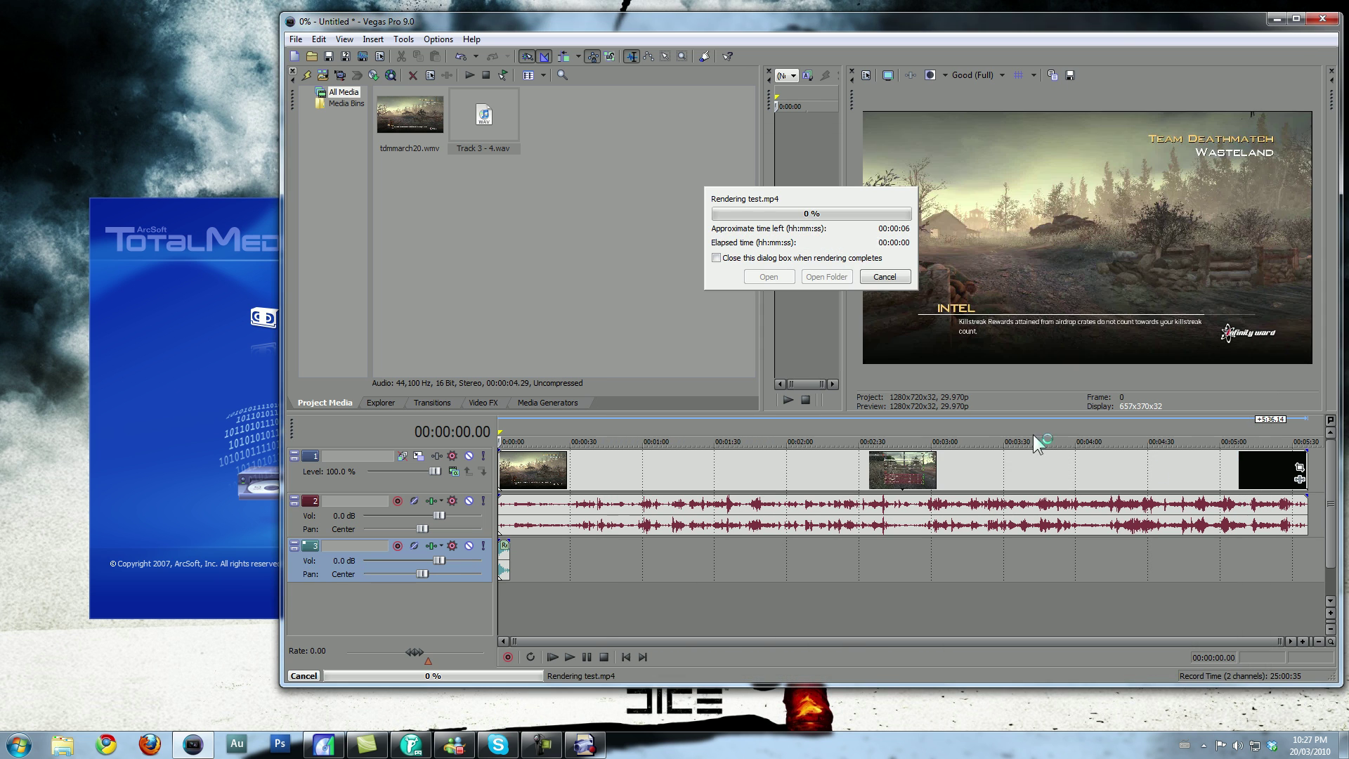
pyautogui.click(876, 275)
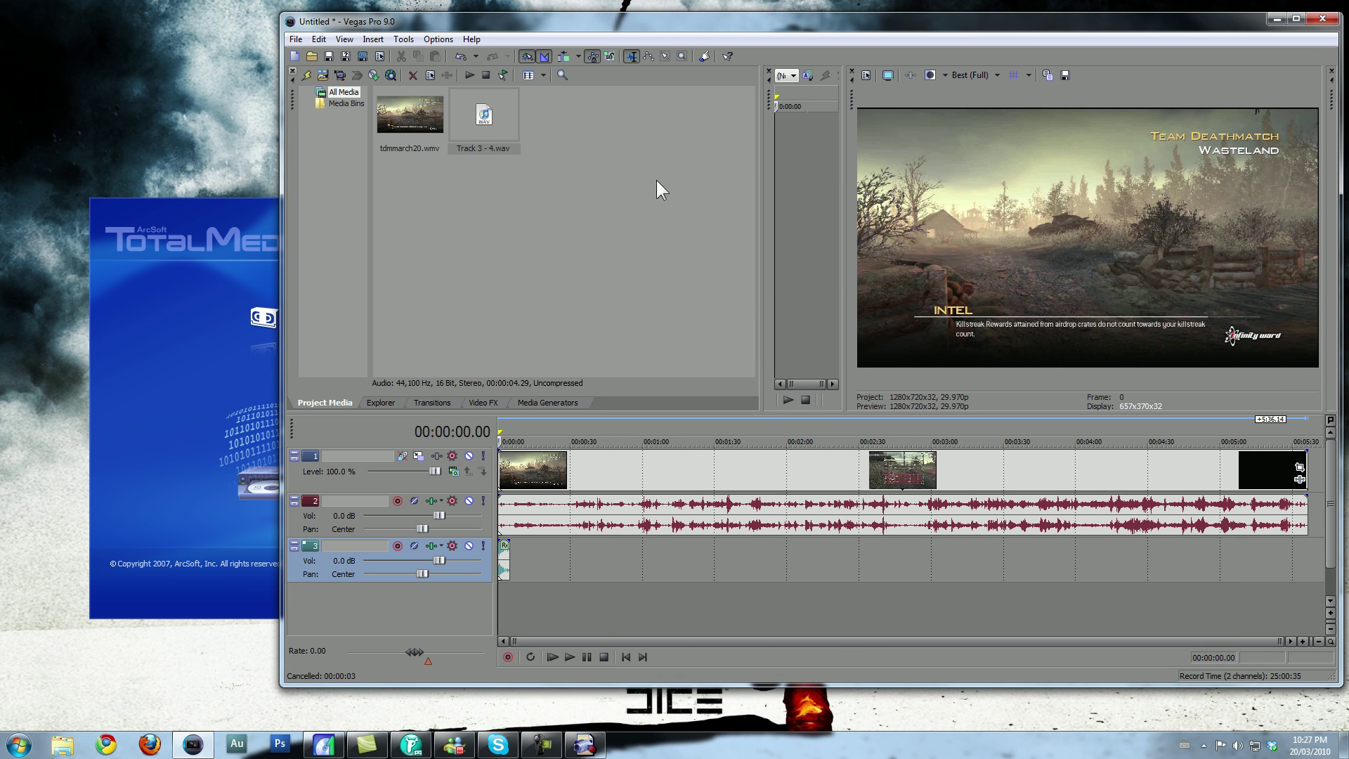